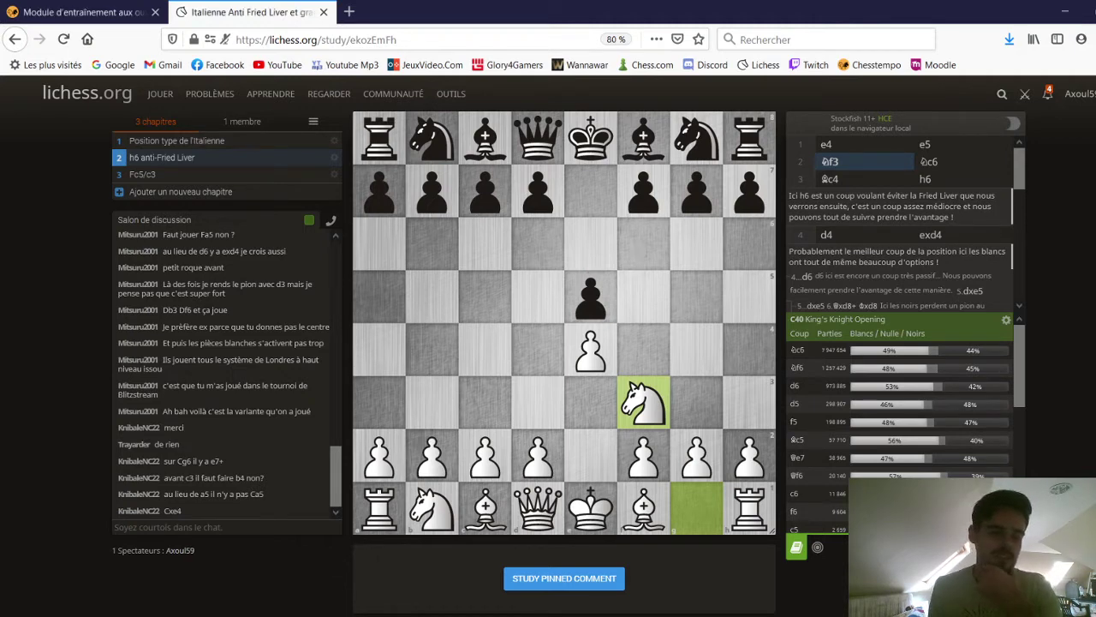
- Create a new Lichess study in a separate tab, keep its default settings, and try e4 on the board
mouse_move(254, 105)
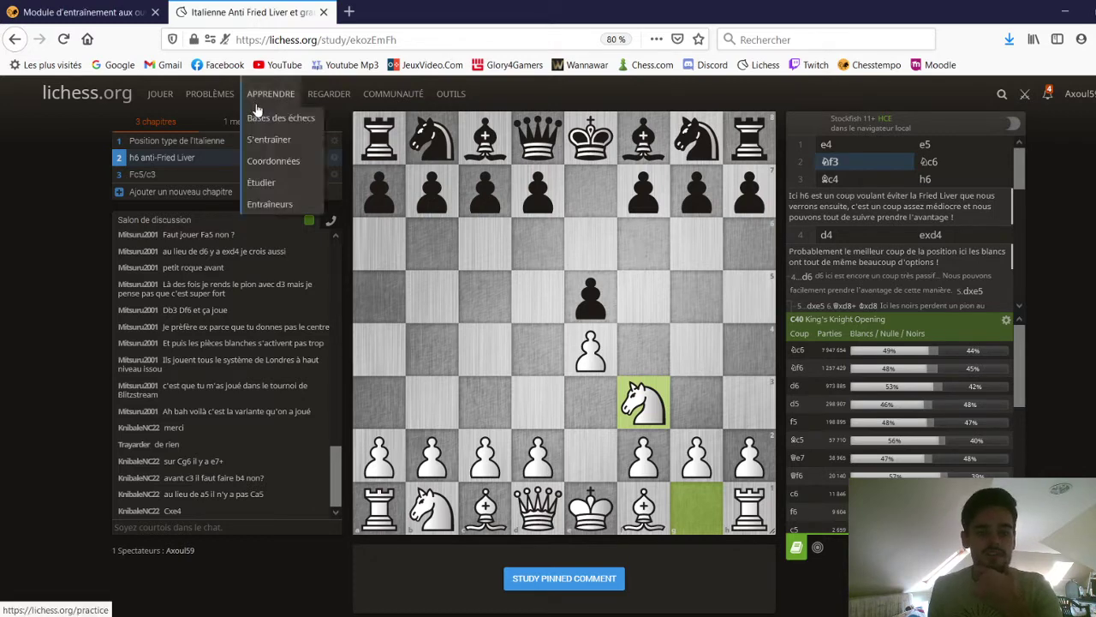
middle_click(282, 186)
click(402, 12)
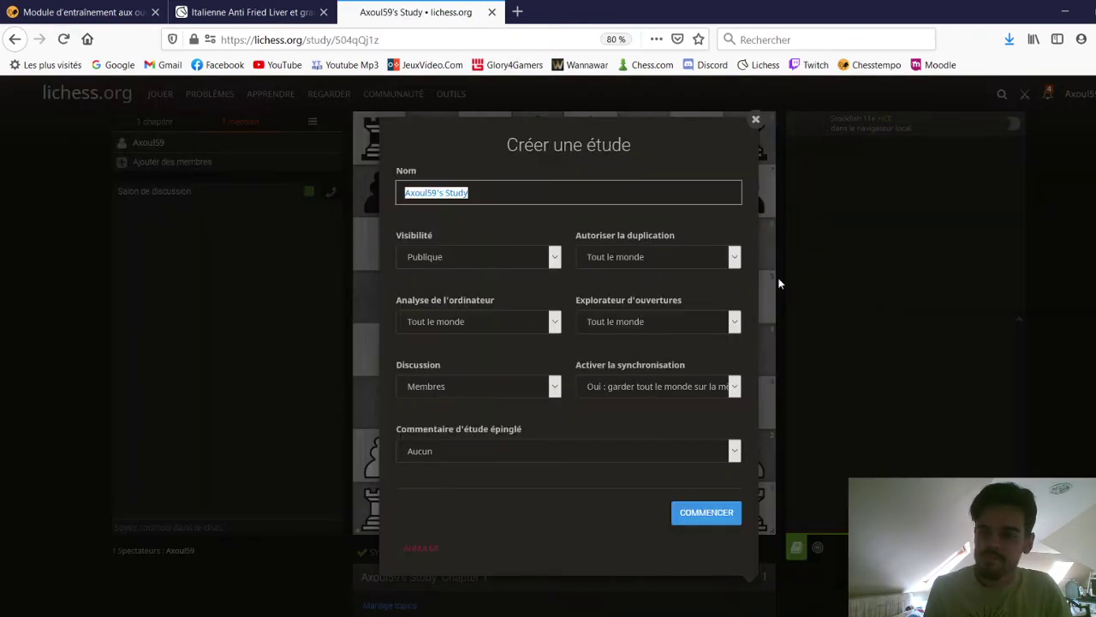
click(754, 123)
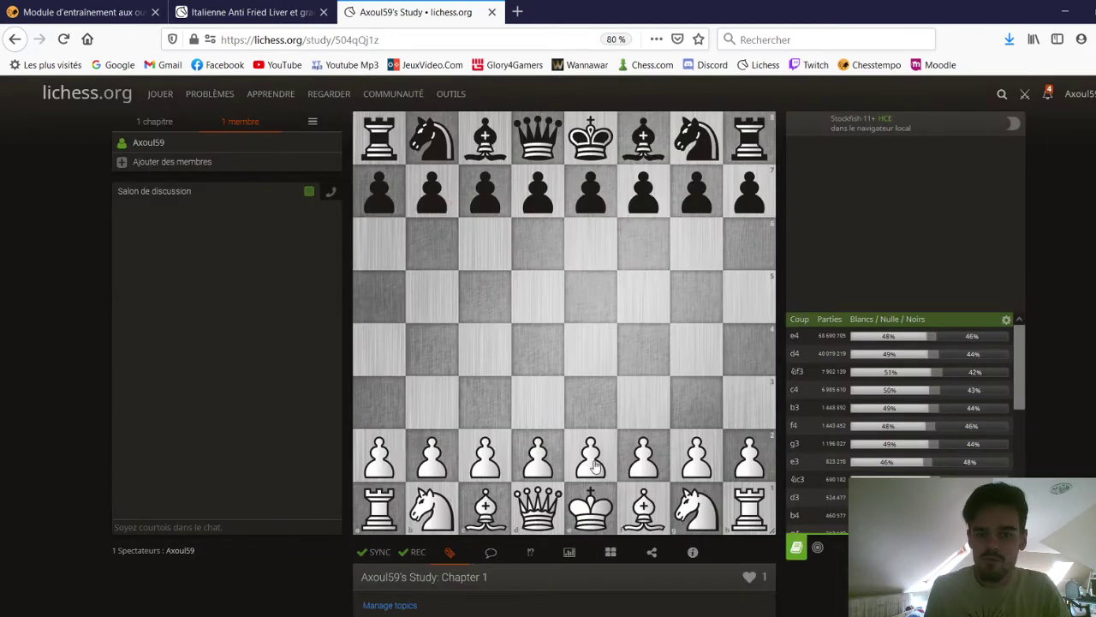
drag(594, 465, 591, 358)
click(588, 359)
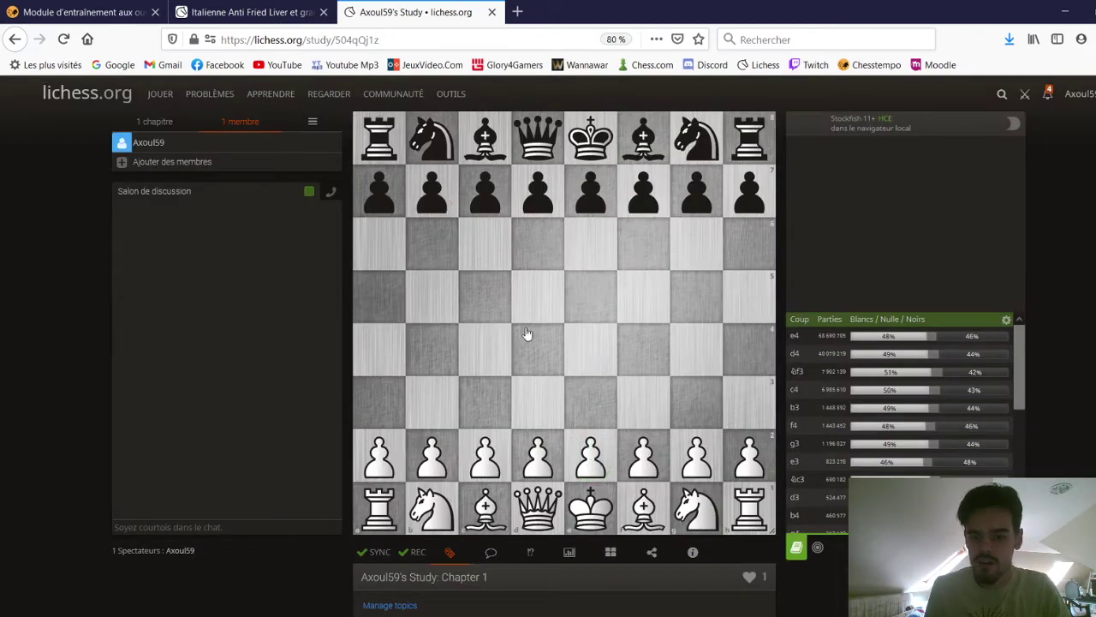
- Examine the PGN import option in the new study's form for adding a chapter, leaving no chapter added
click(161, 122)
click(182, 158)
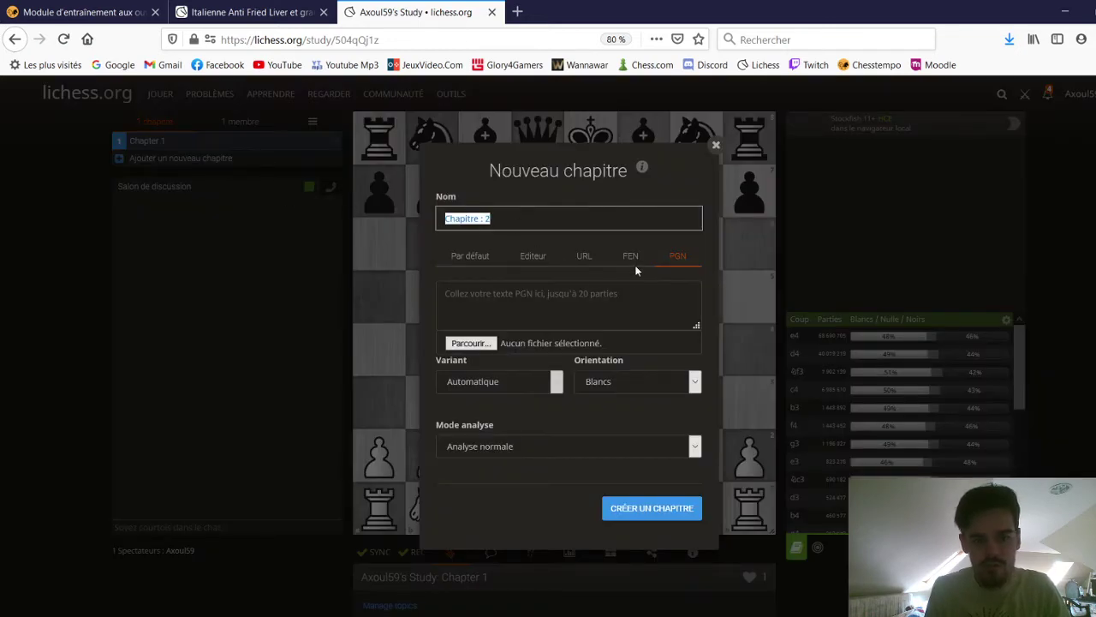
click(609, 296)
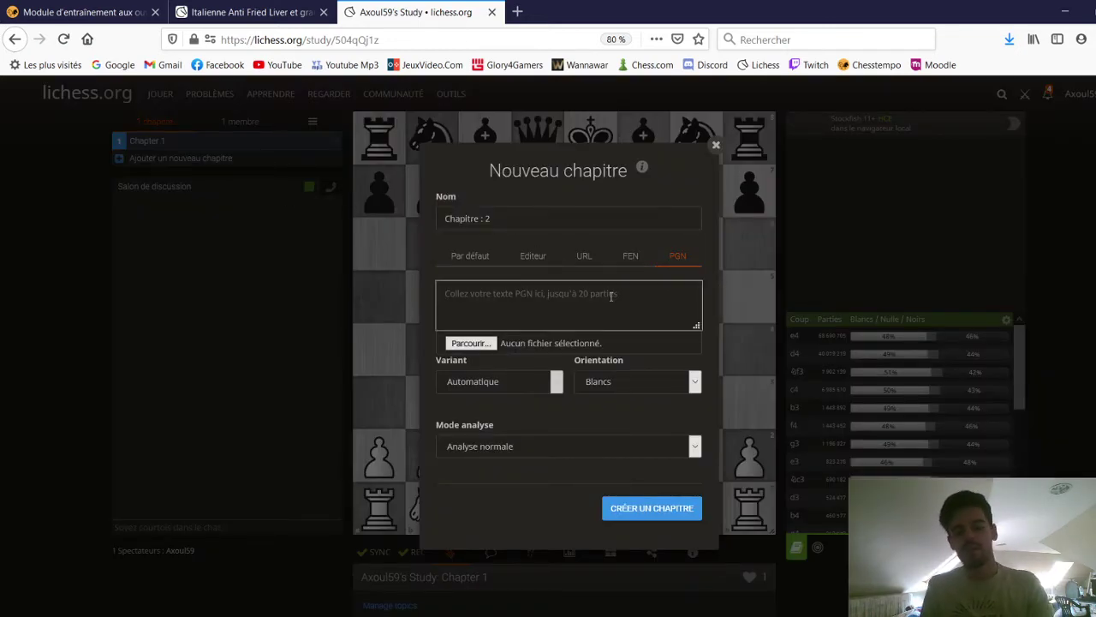
click(716, 145)
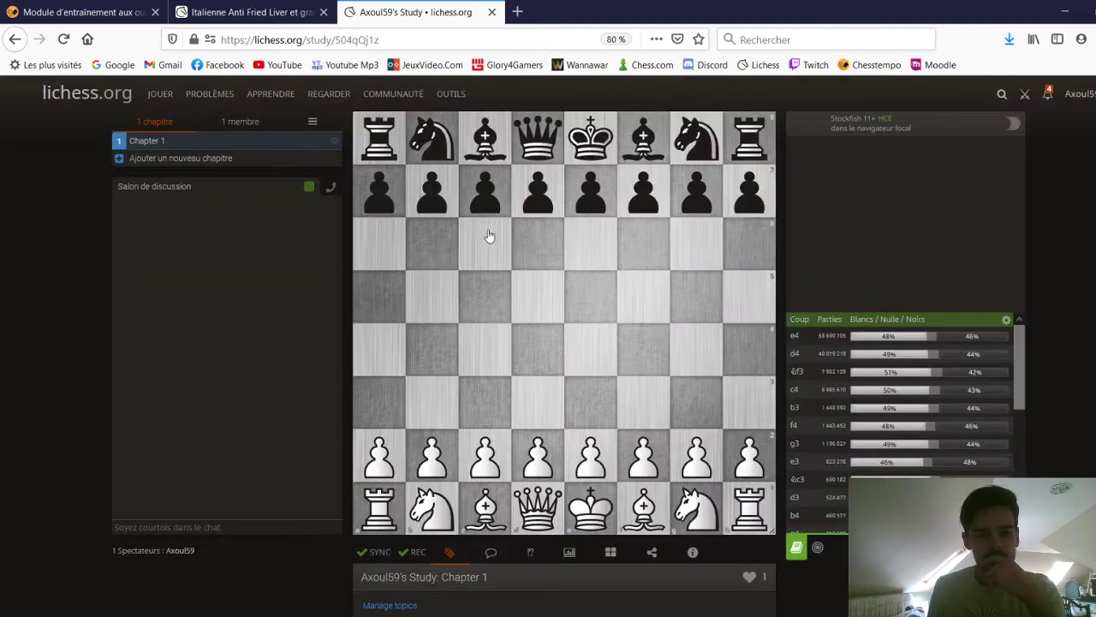
- View the Fc5/c3 and h6 anti-Fried Liver chapters of the Italian study, briefly running Stockfish in the latter
click(268, 21)
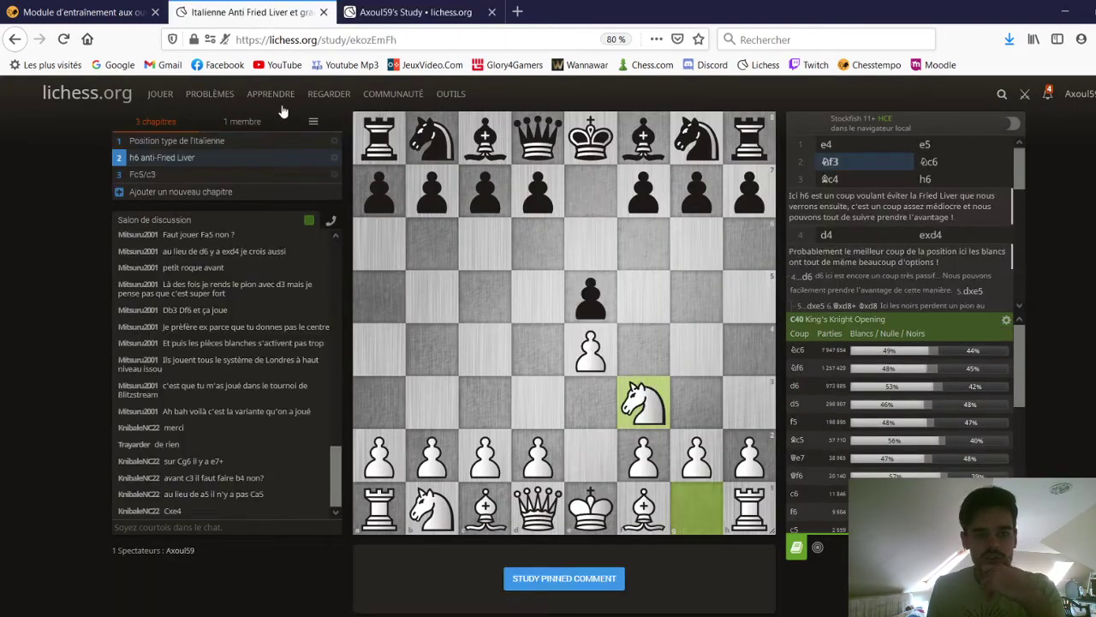
click(266, 174)
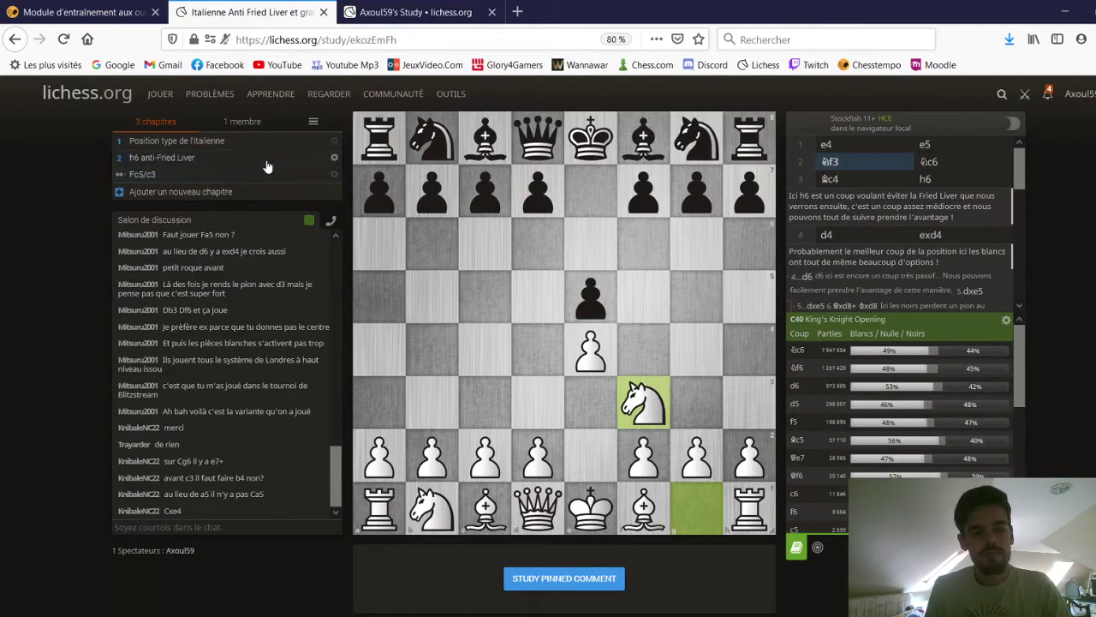
click(268, 166)
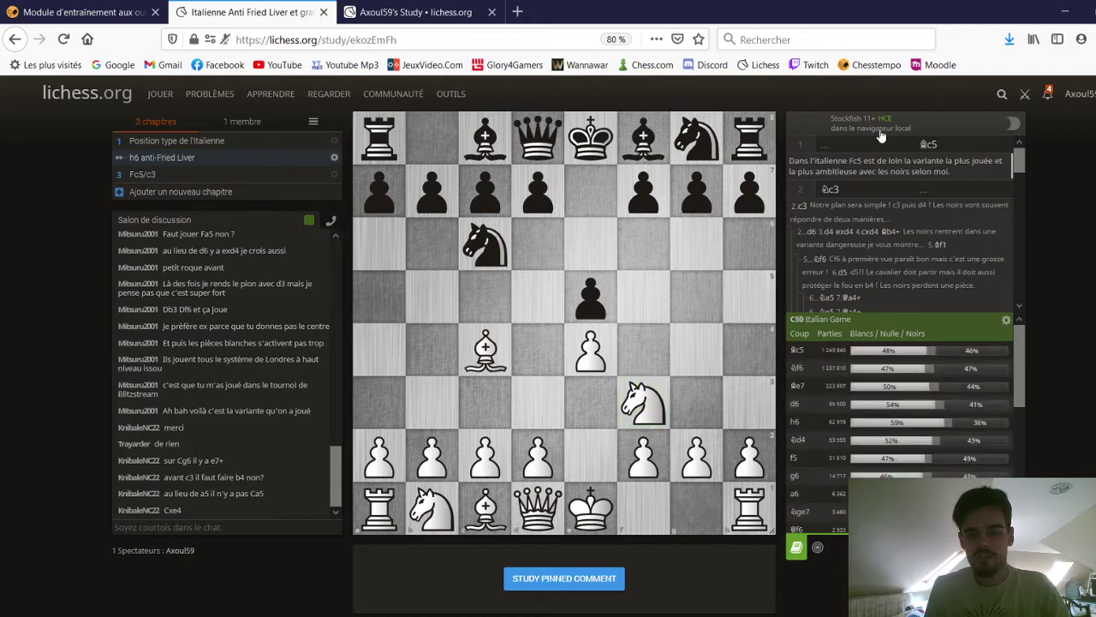
click(1007, 125)
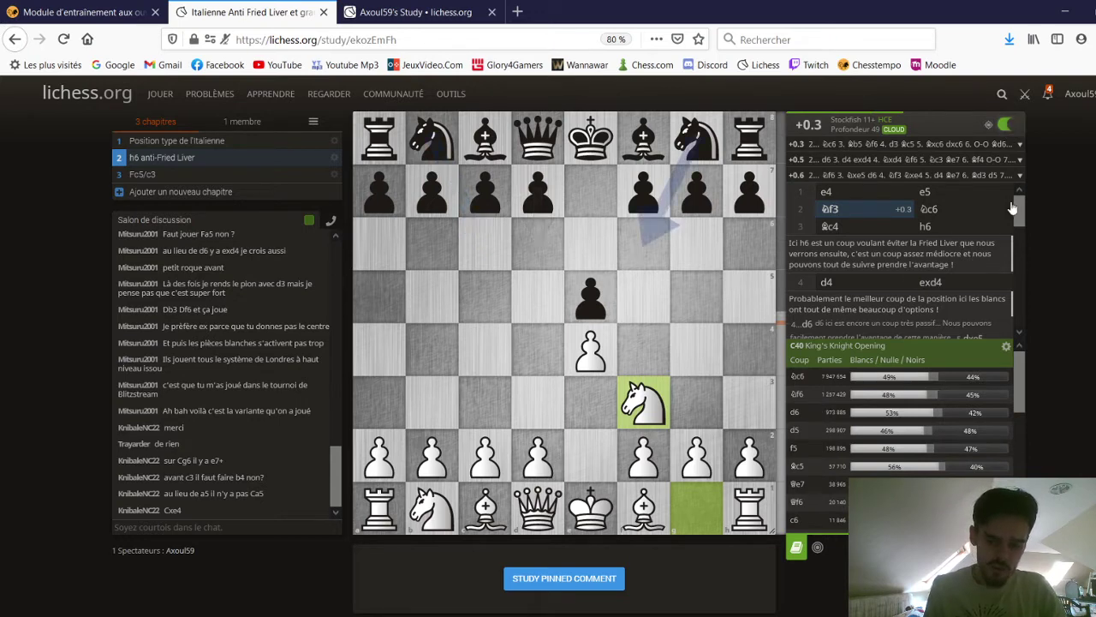
click(1011, 128)
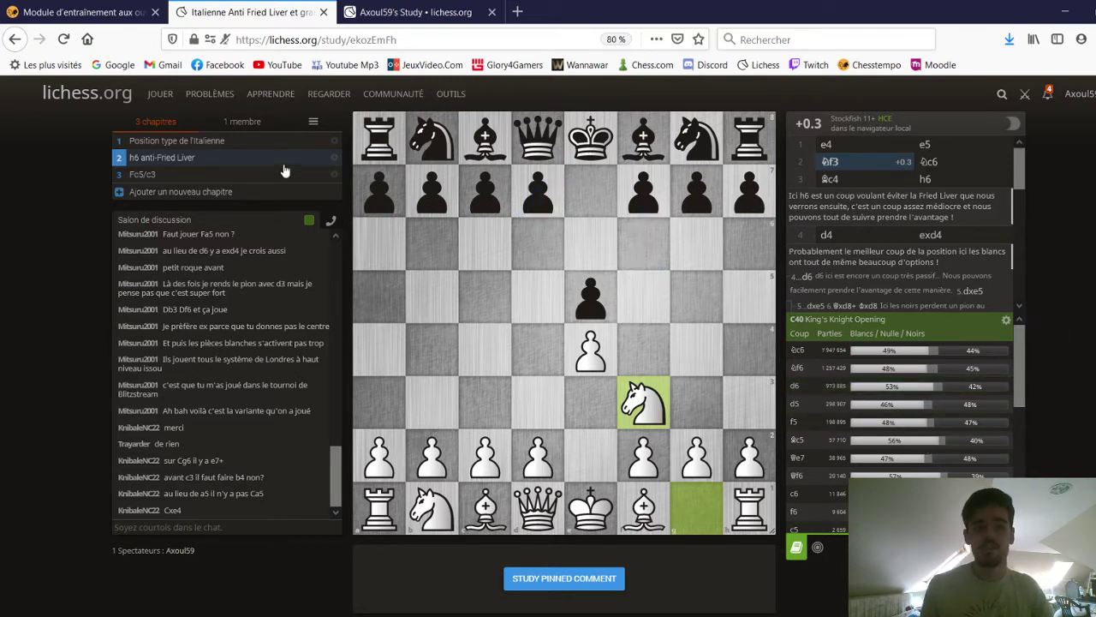
- Examine the Italian study's form for inviting members, and return to the chapter list without inviting anyone
click(243, 123)
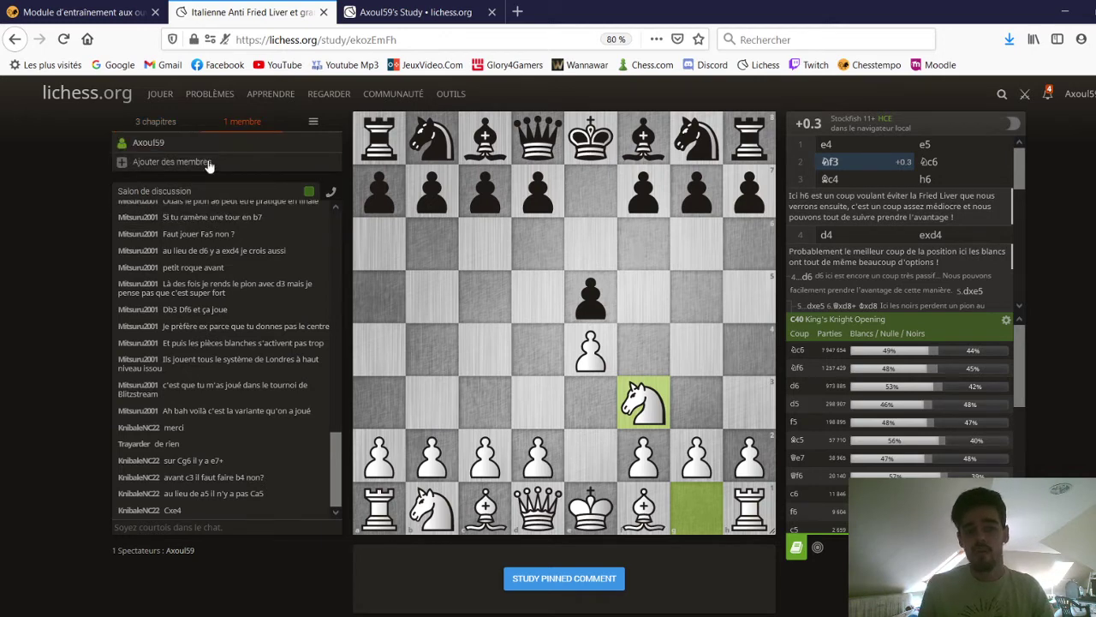
click(207, 164)
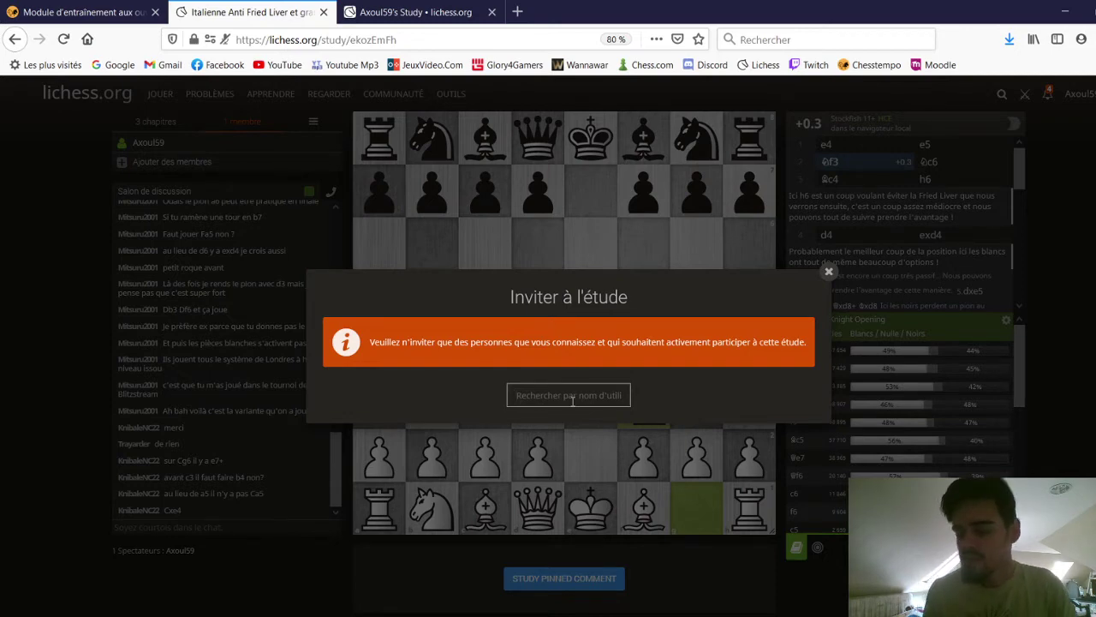
click(830, 273)
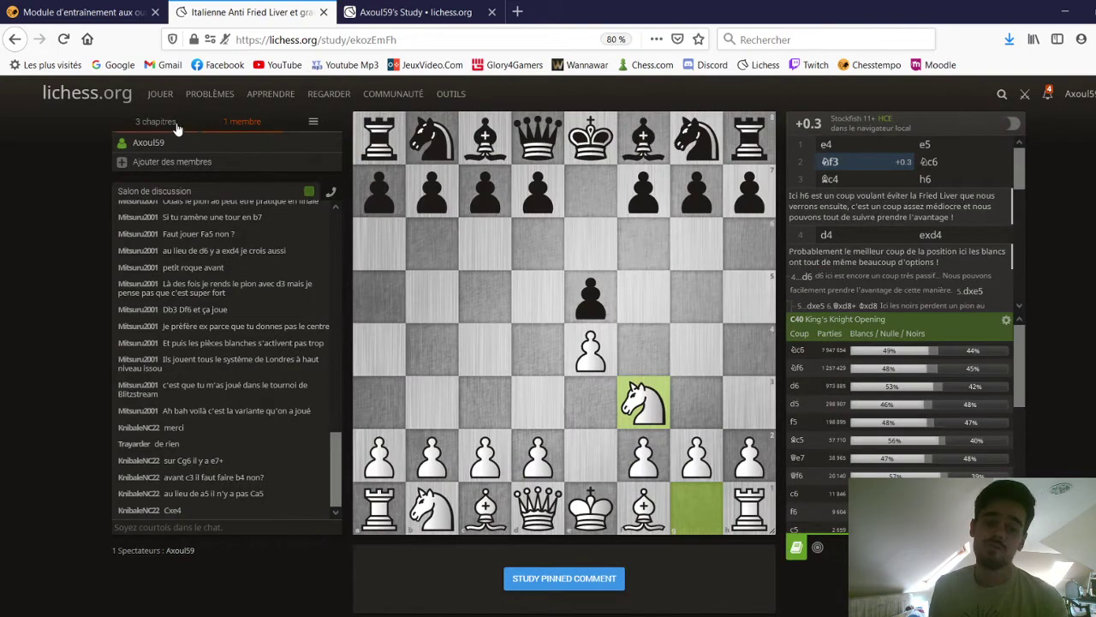
click(156, 121)
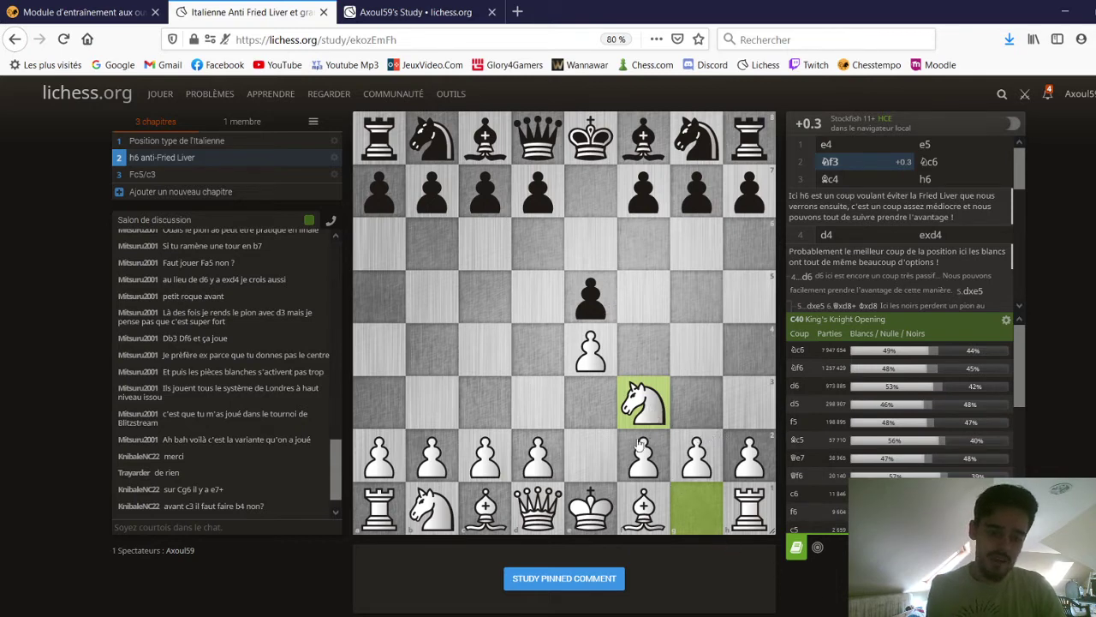
- Download the PGN of the h6 anti-Fried Liver chapter from the study's sharing options
scroll(797, 574, down, 2)
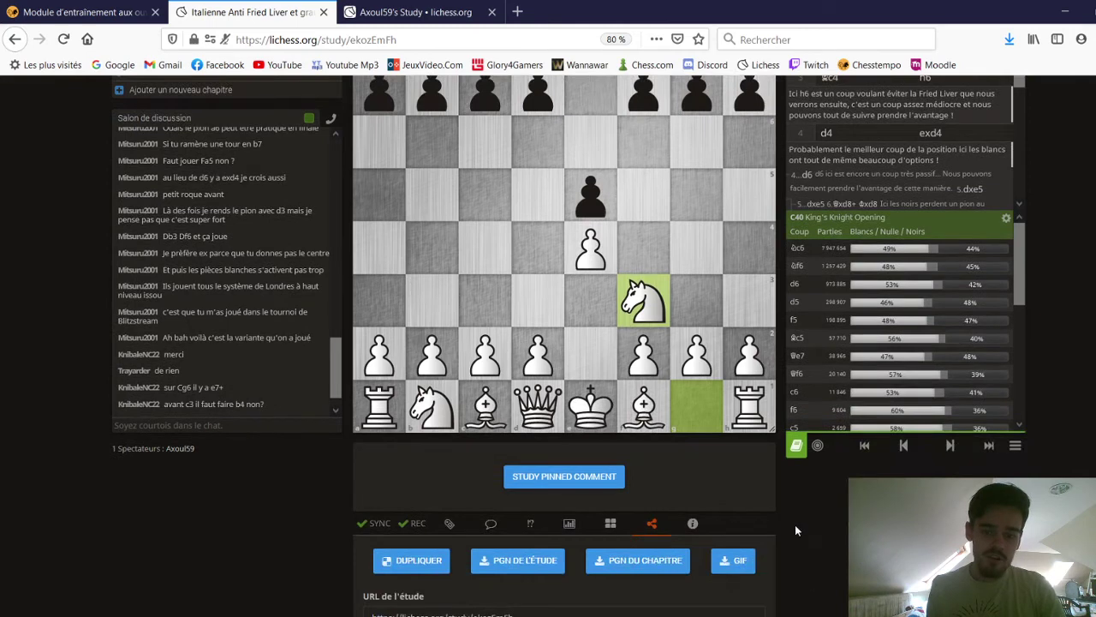
scroll(812, 550, up, 2)
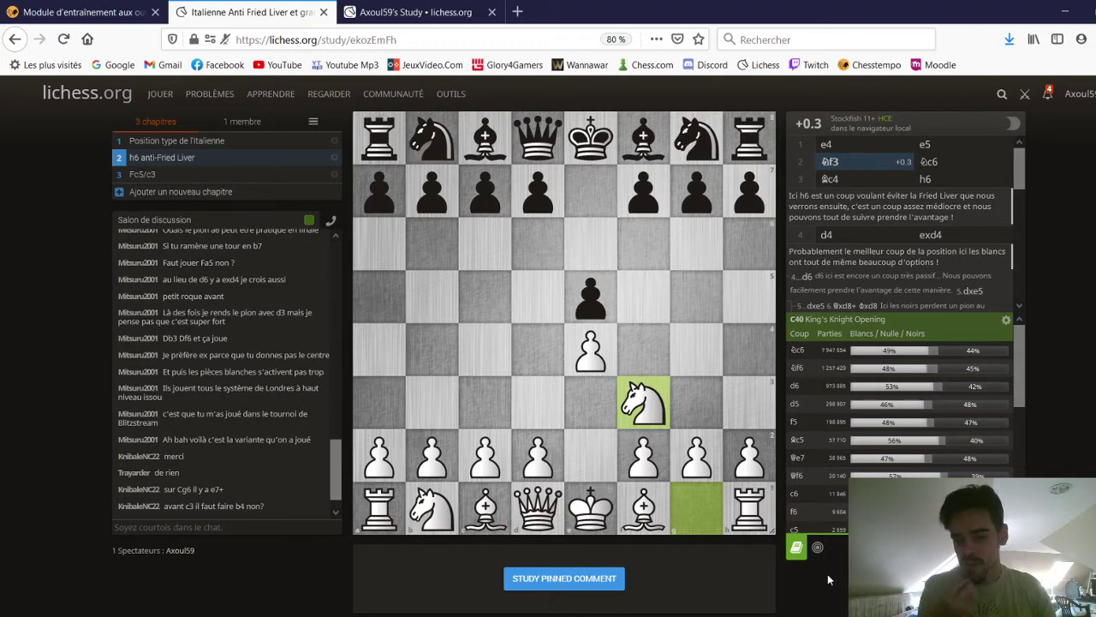
scroll(828, 580, down, 4)
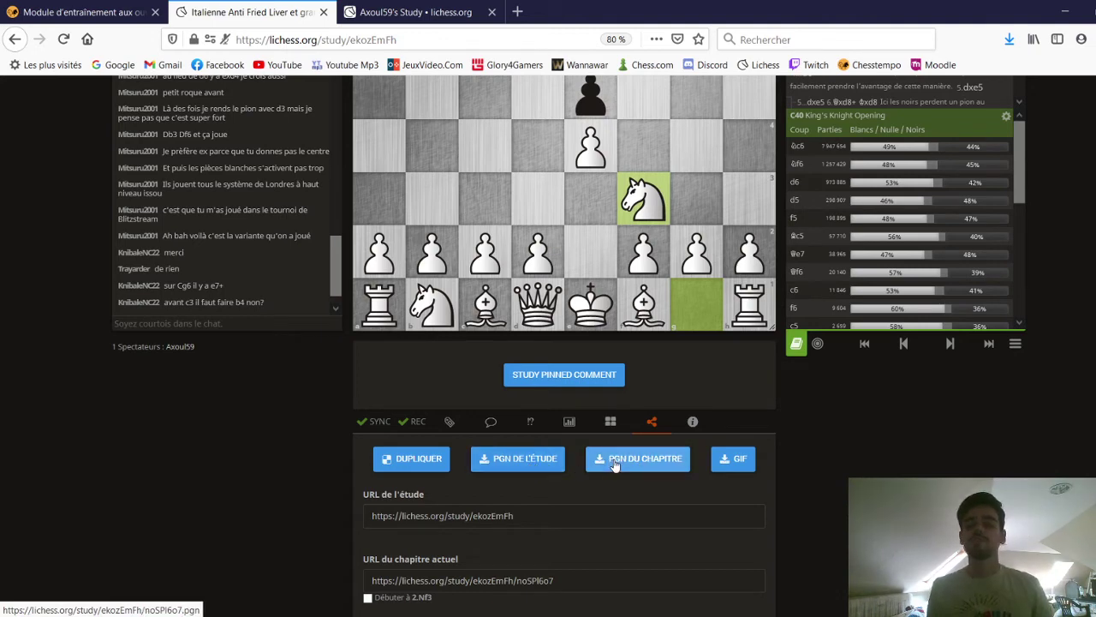
scroll(617, 469, up, 3)
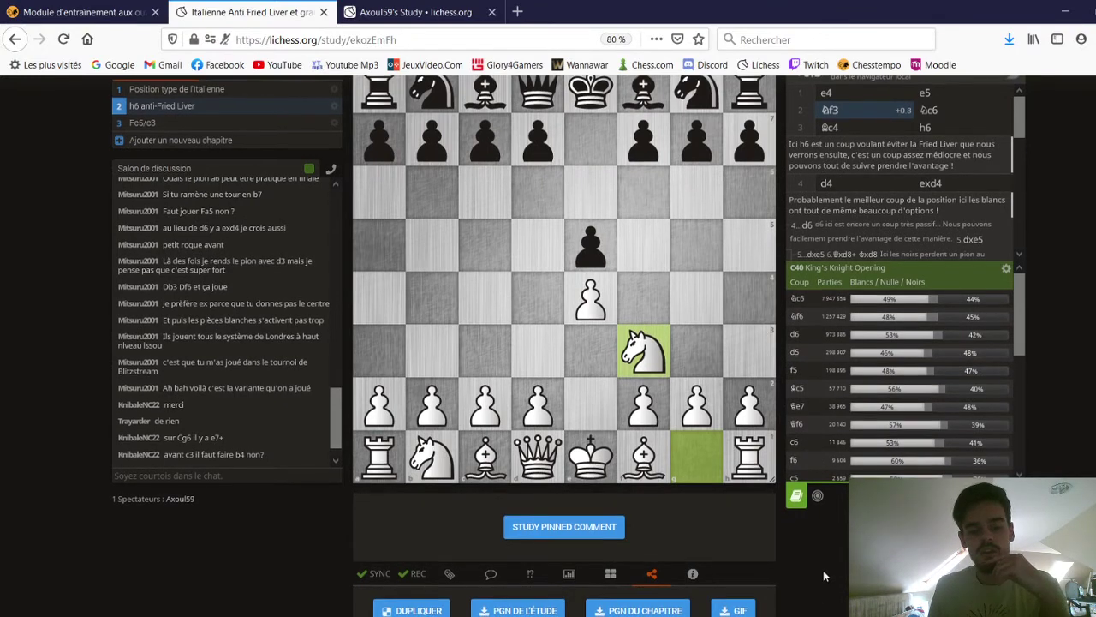
scroll(823, 570, down, 1)
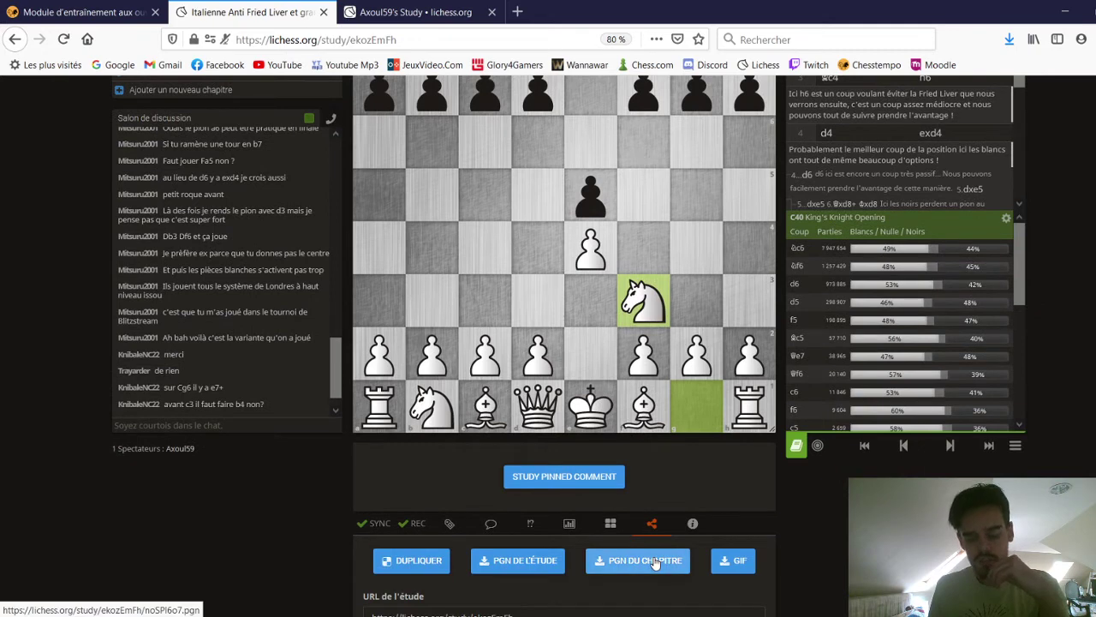
click(655, 562)
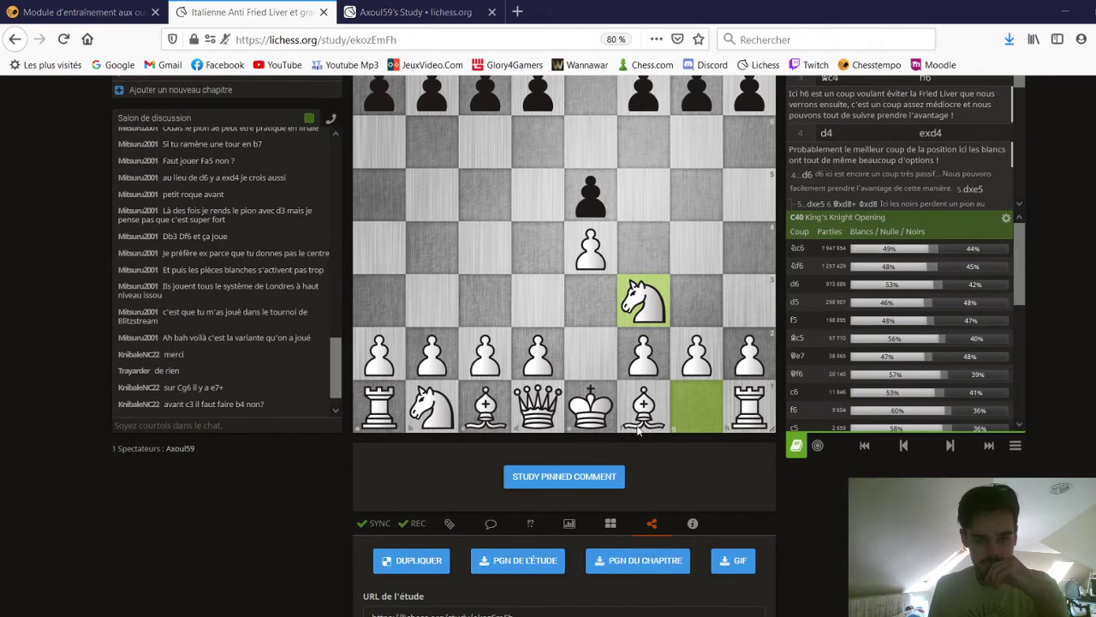
- Switch to Chesstempo's opening training page and start creating a new repertoire
click(78, 14)
scroll(745, 497, up, 1)
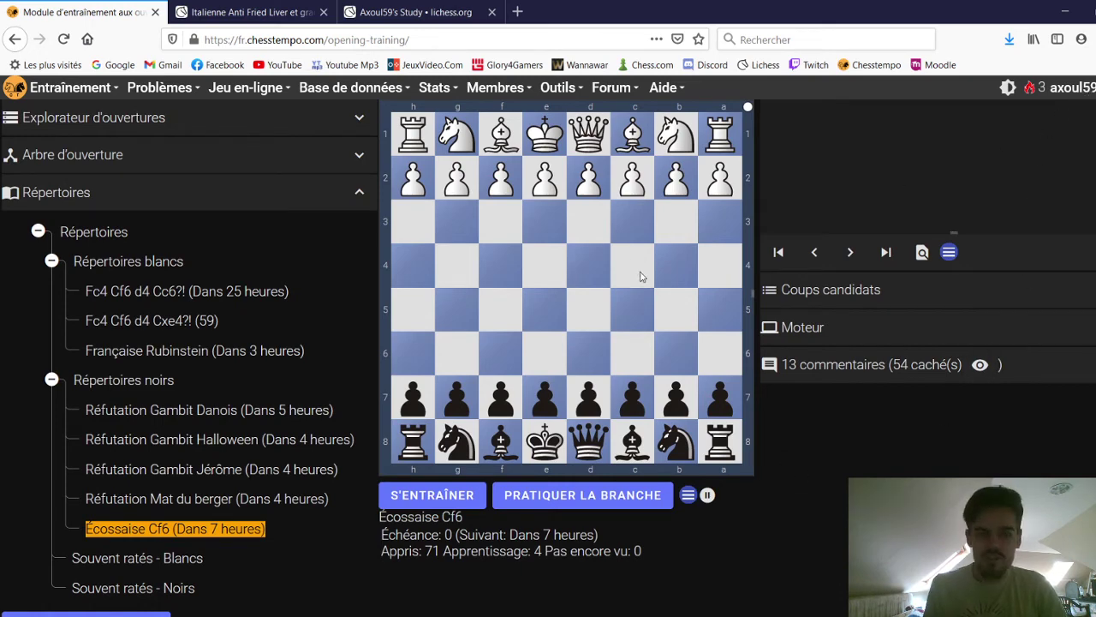
click(99, 94)
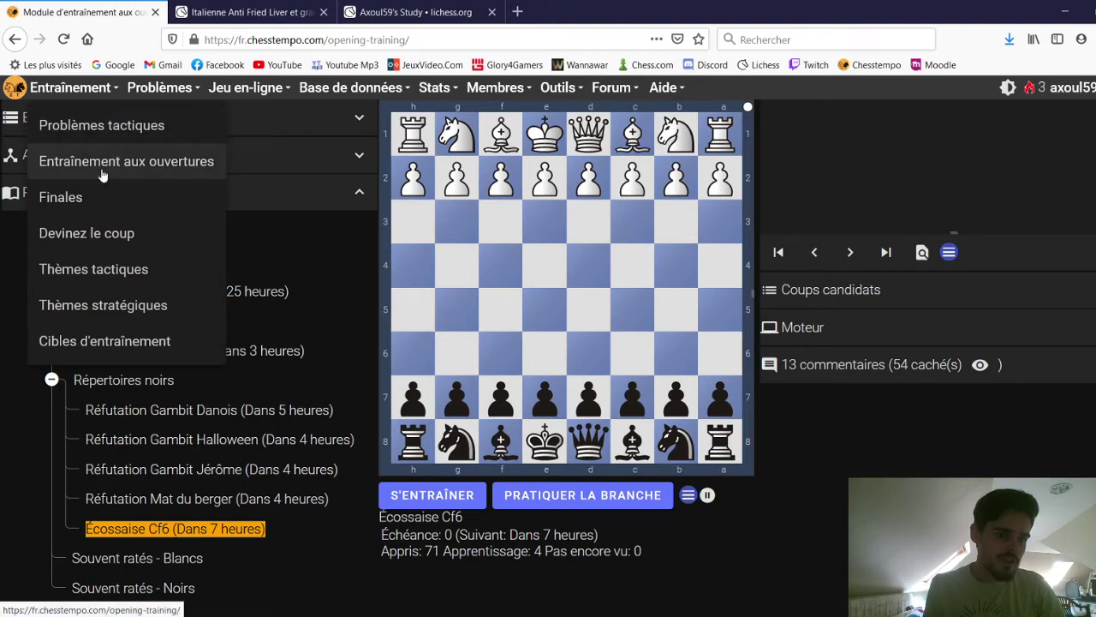
click(353, 230)
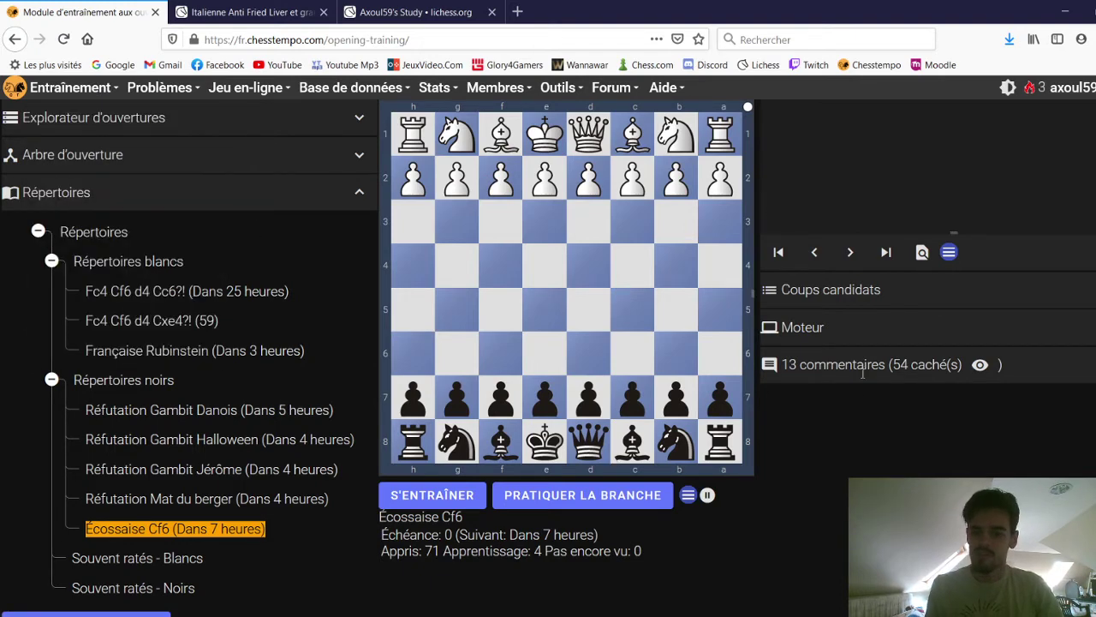
scroll(565, 342, down, 1)
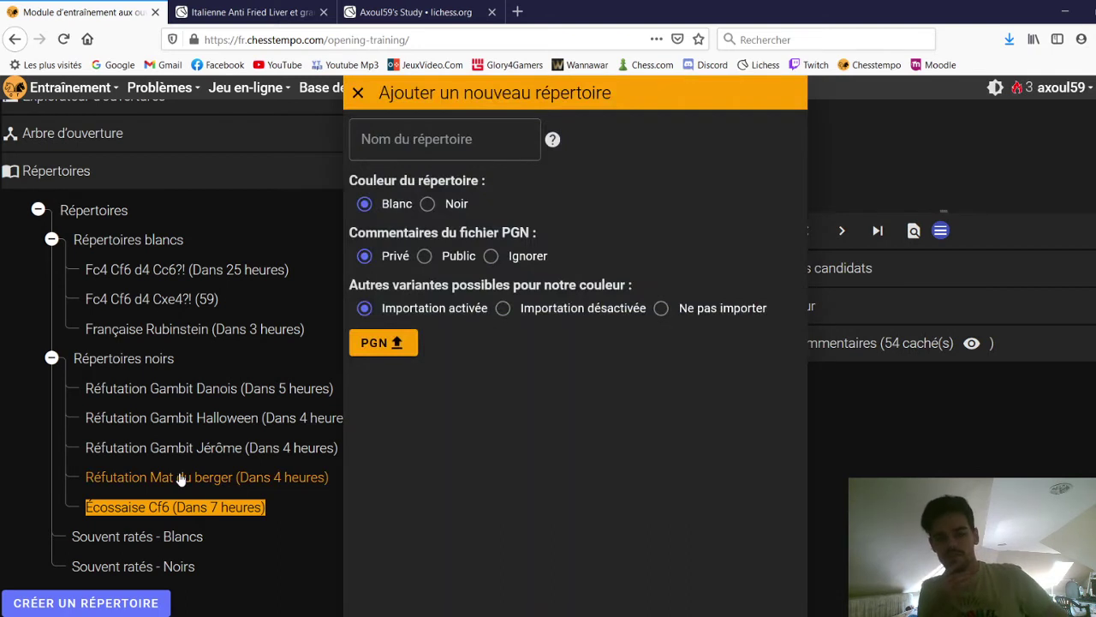
- Name the repertoire "h6 anti fried-liver", set its colour to Blanc, and import the downloaded chapter PGN into it
click(404, 151)
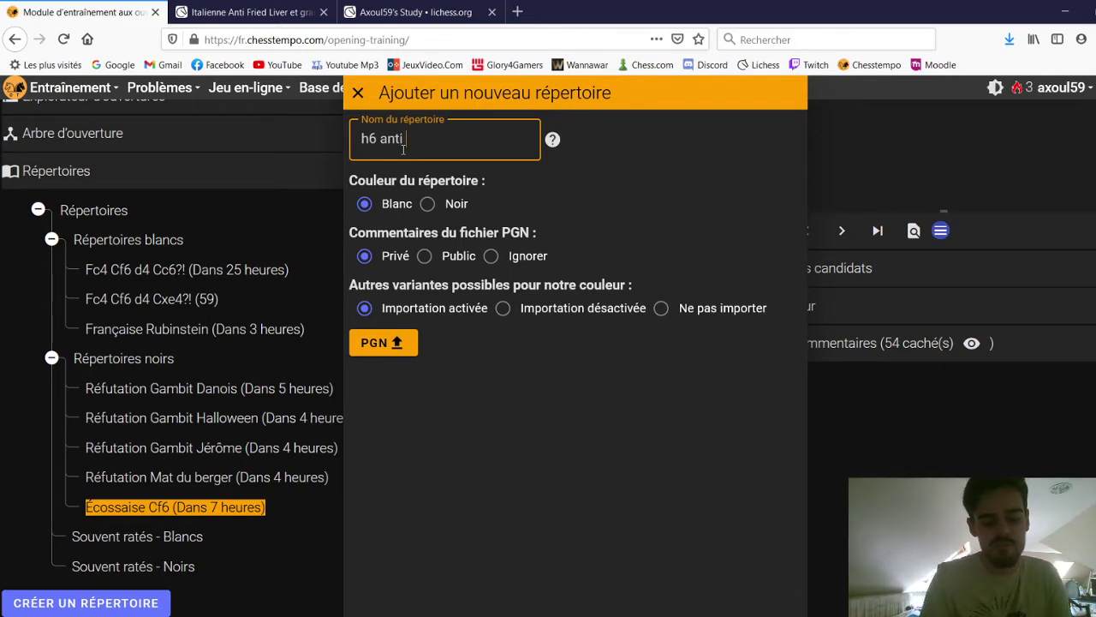
text(fried-liver)
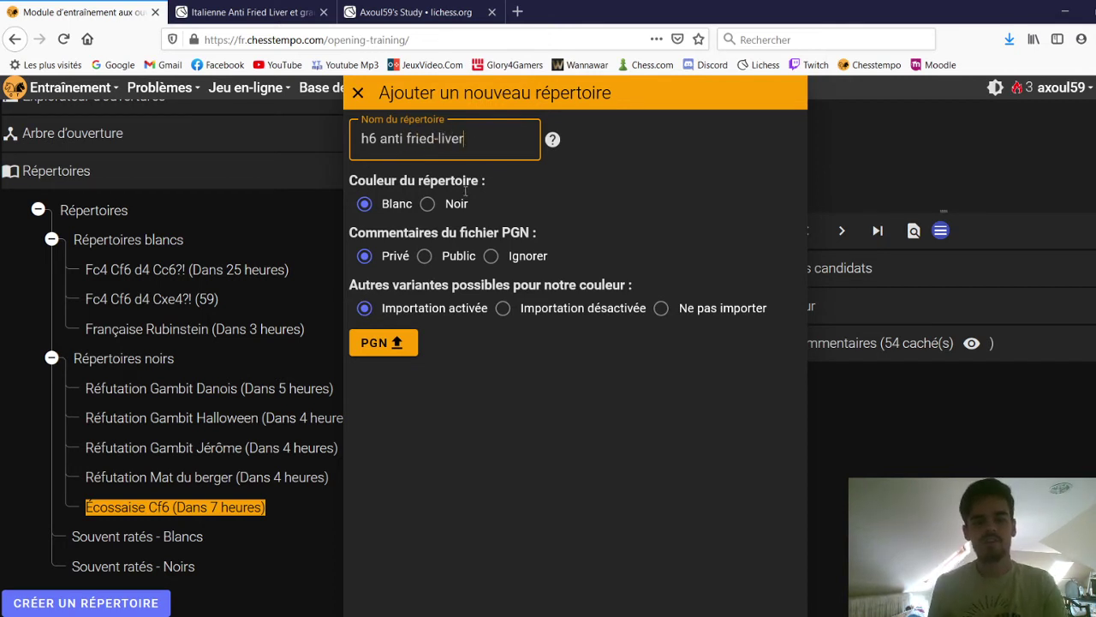
click(364, 206)
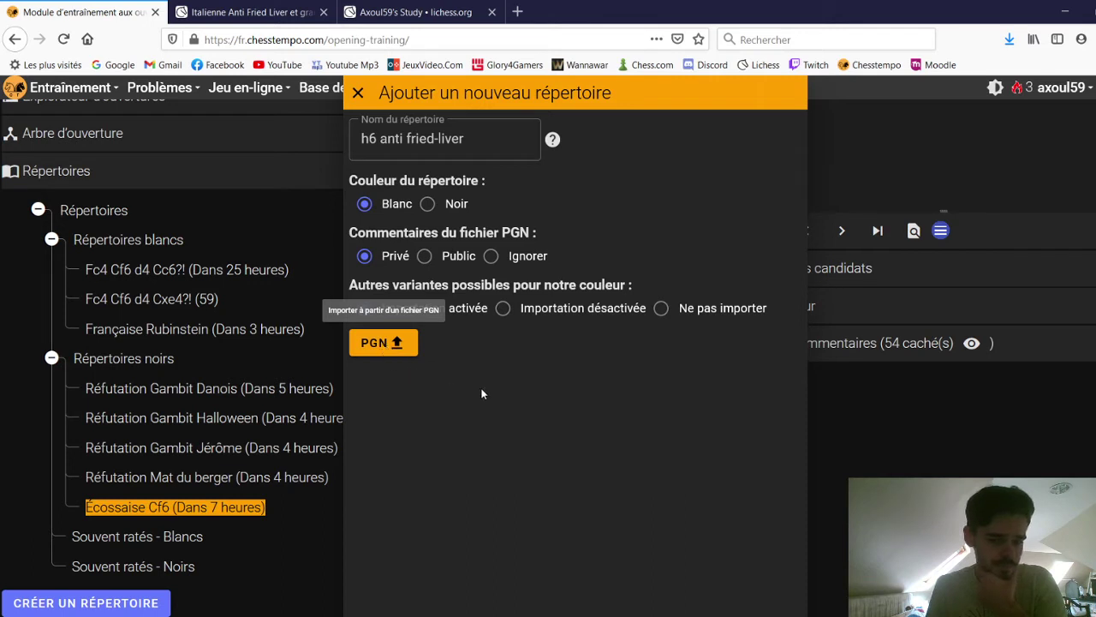
click(395, 343)
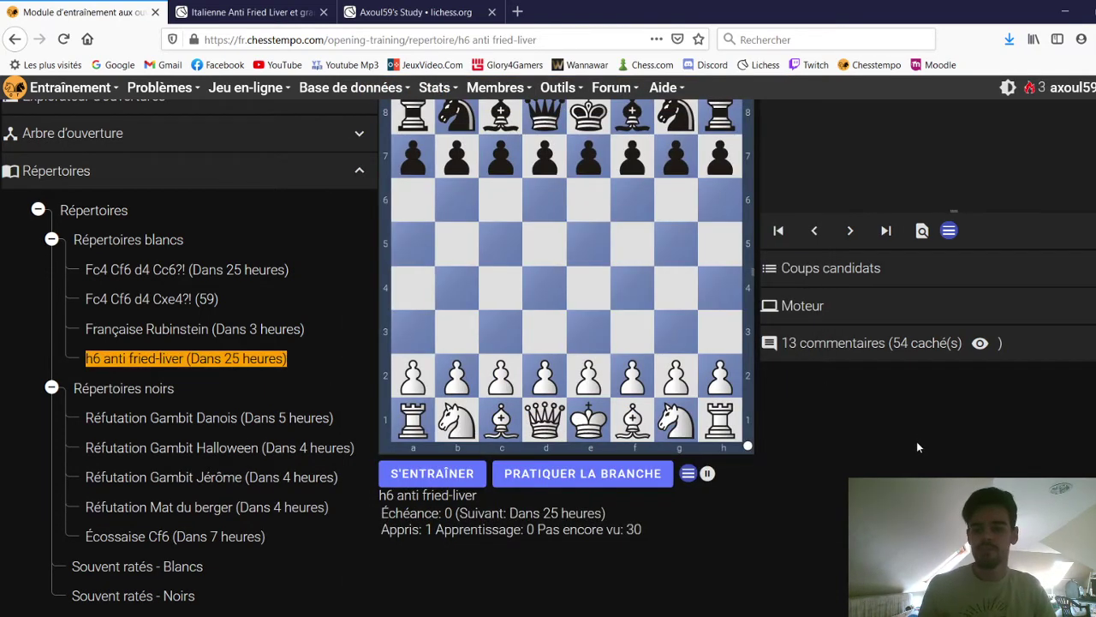
- Start training the h6 anti fried-liver repertoire and play White's moves Cf3, Fc4 and d4
scroll(932, 446, up, 1)
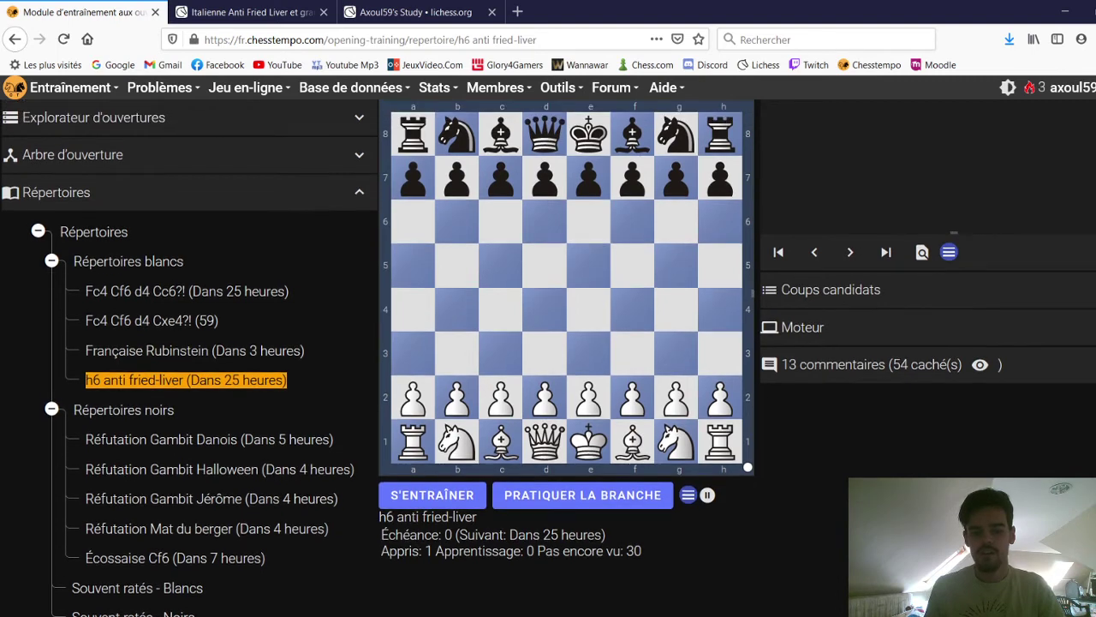
click(431, 496)
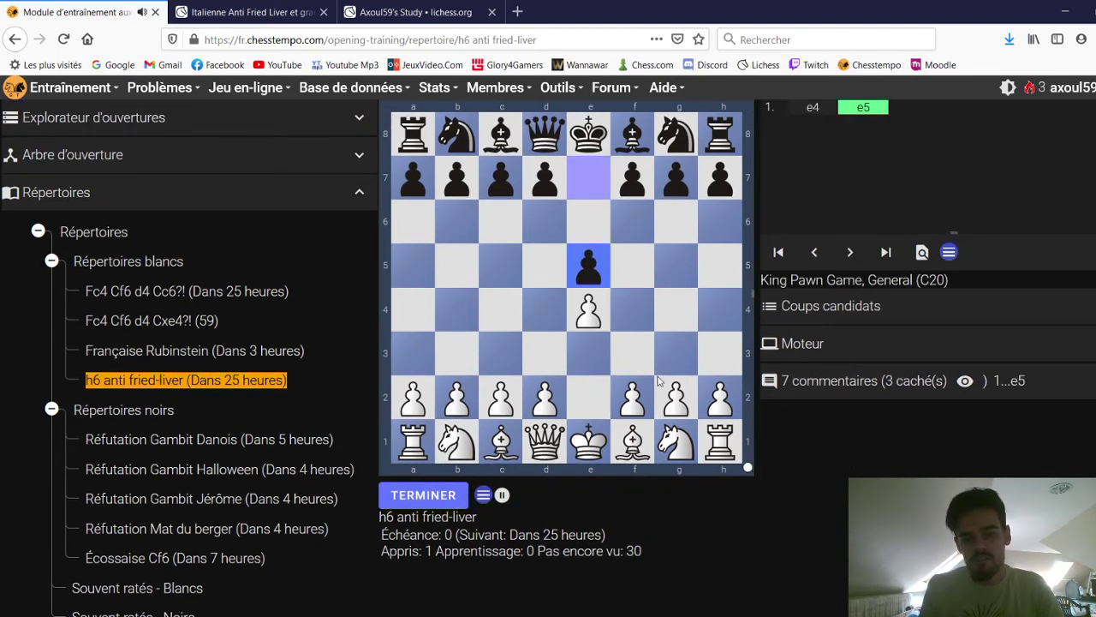
drag(679, 441, 633, 356)
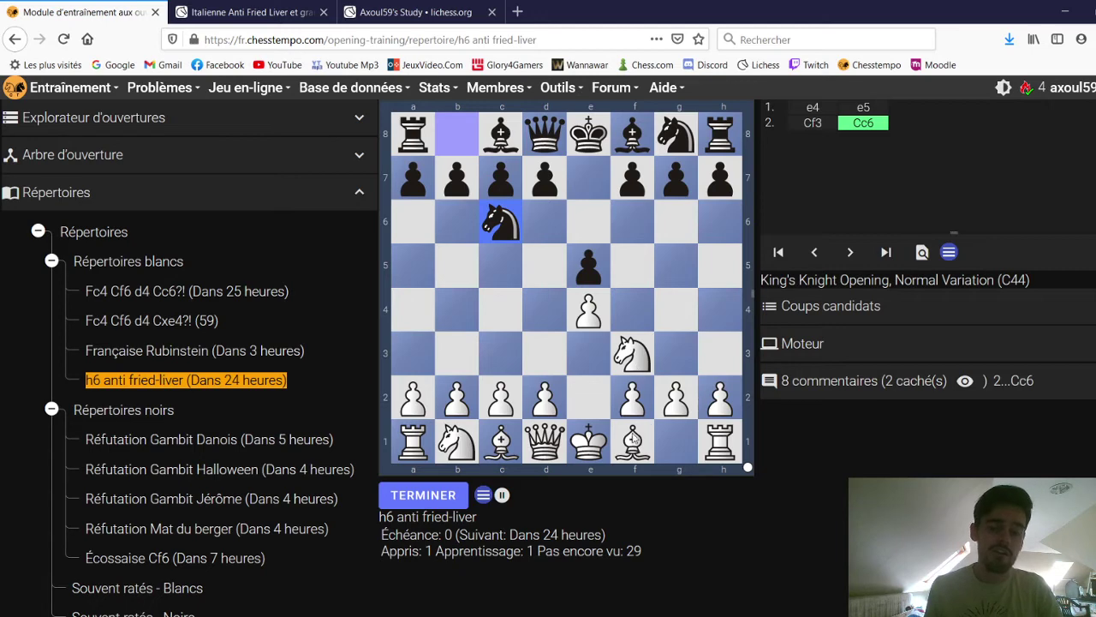
drag(634, 439, 503, 317)
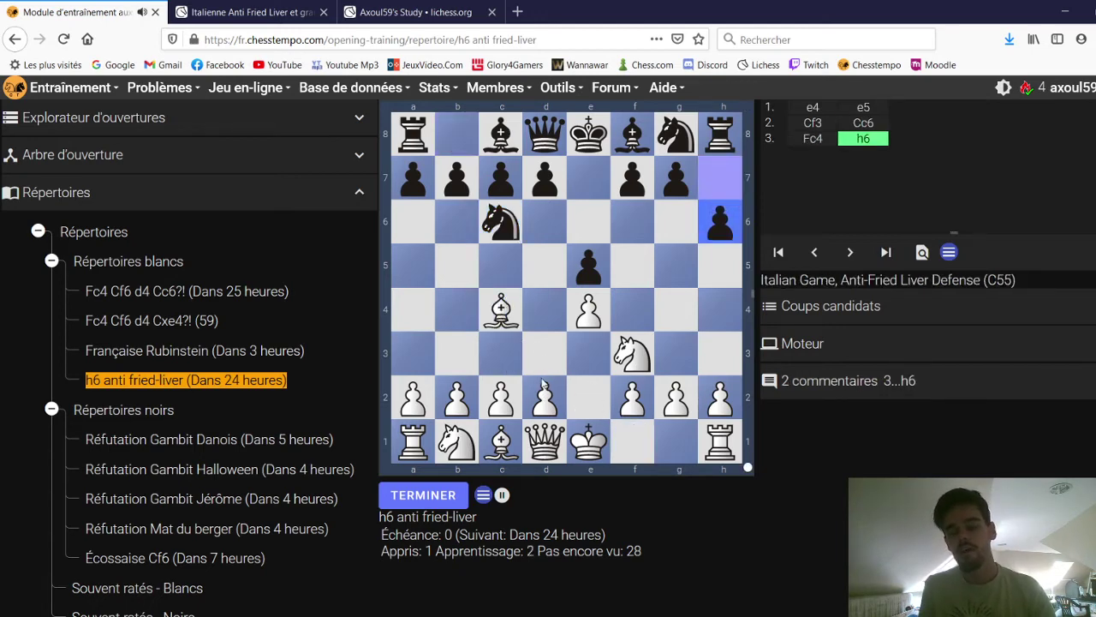
drag(550, 400, 547, 316)
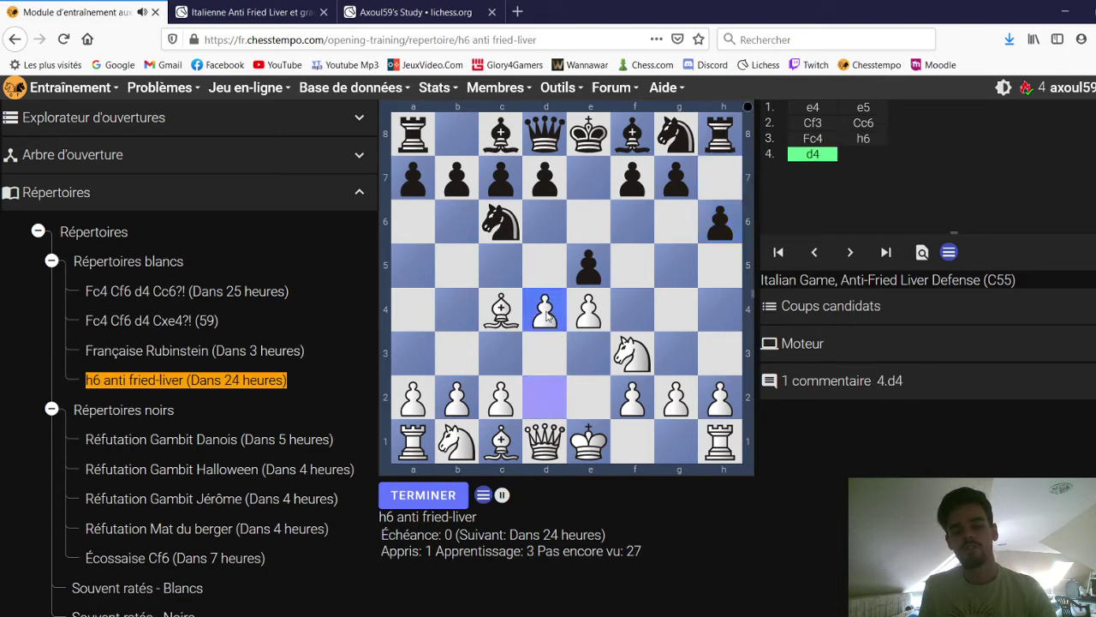
- Continue the training line with White's moves Cxd4, O-O, Cxc6, e5 and Fxf7+, trying Cxc6 once before castling
drag(634, 353, 547, 316)
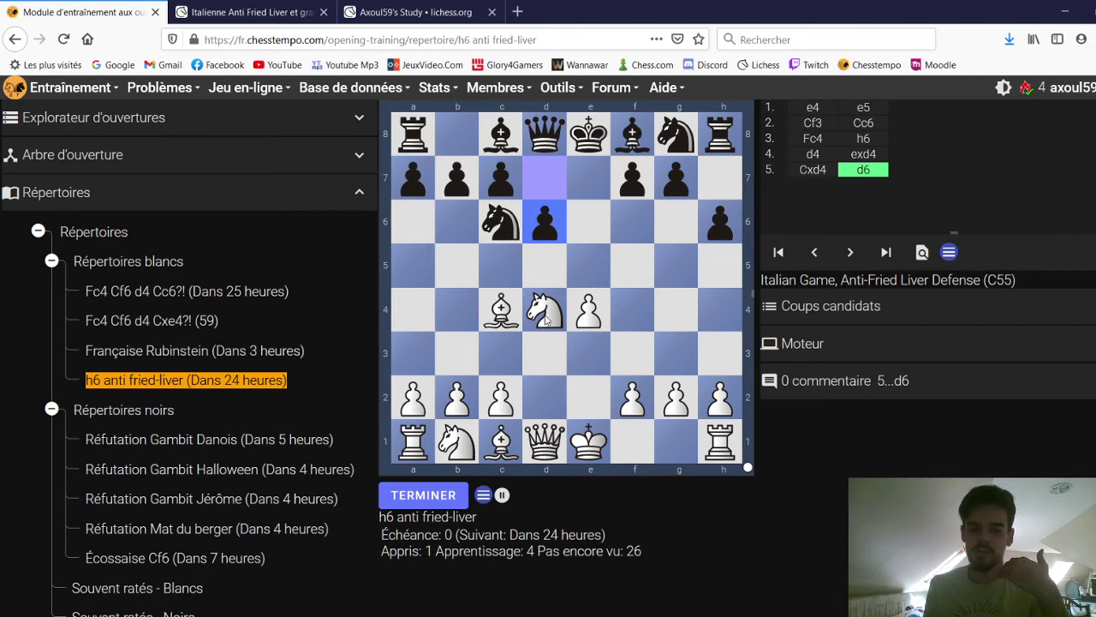
drag(548, 317, 499, 226)
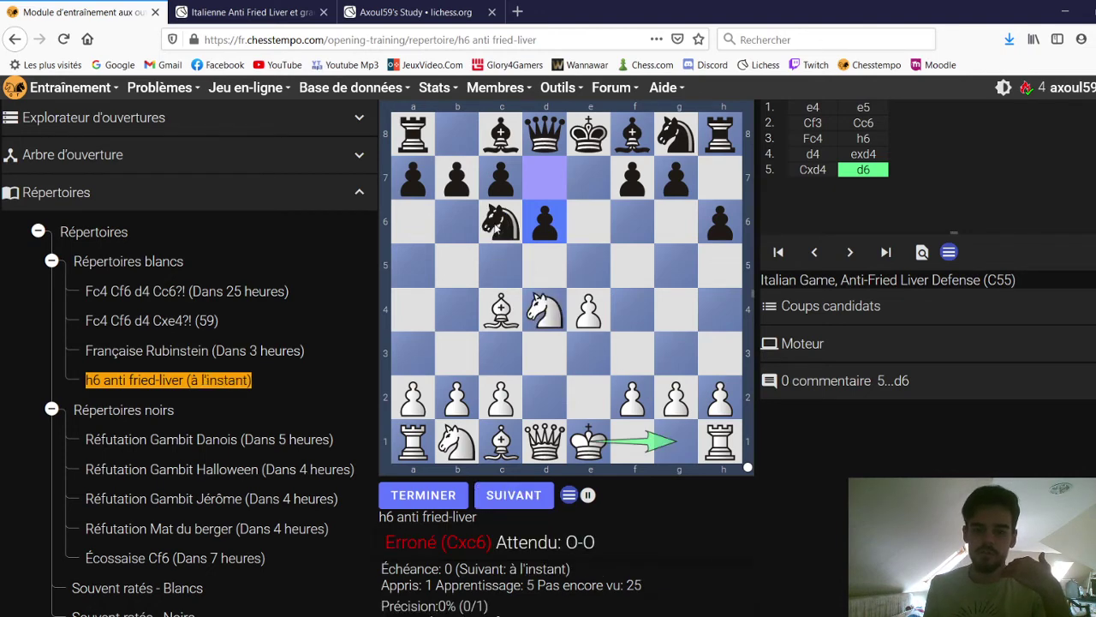
drag(692, 441, 690, 441)
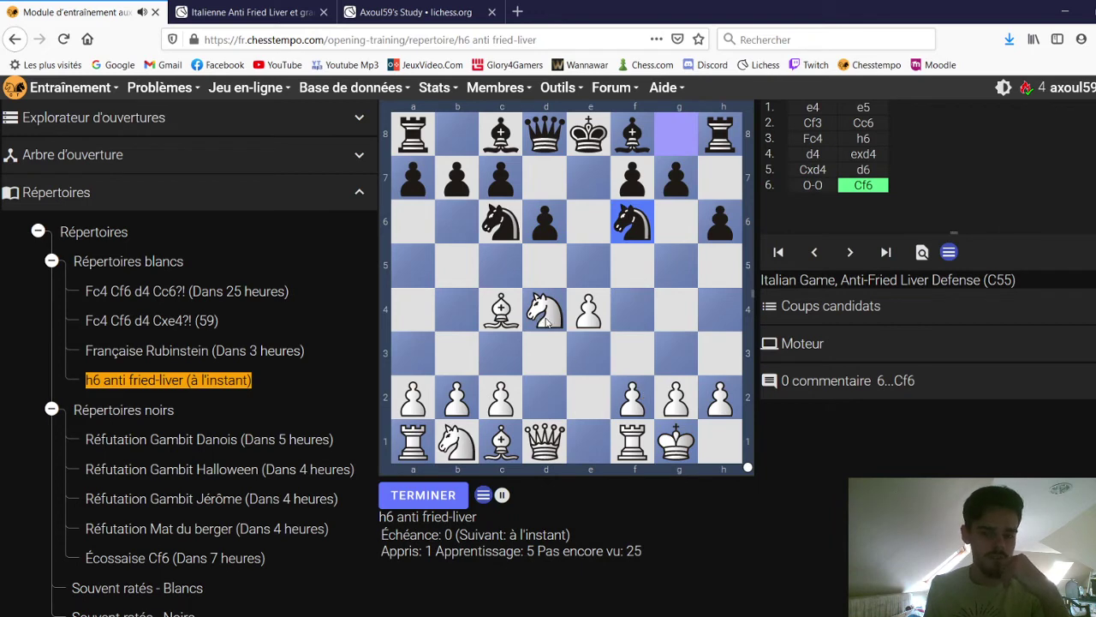
drag(546, 318, 502, 221)
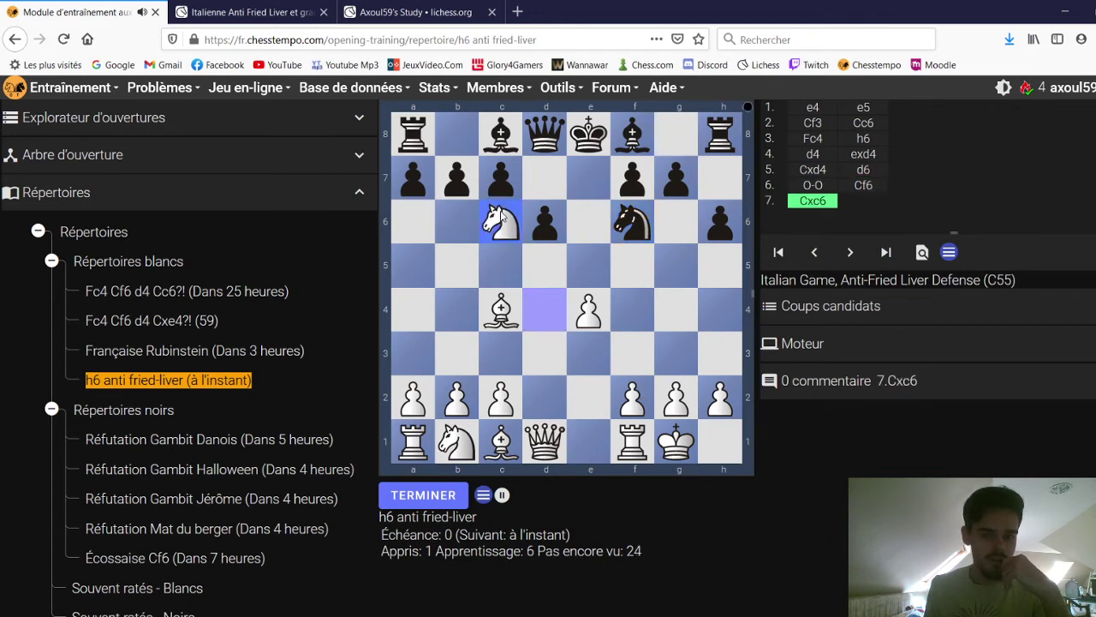
drag(588, 310, 589, 271)
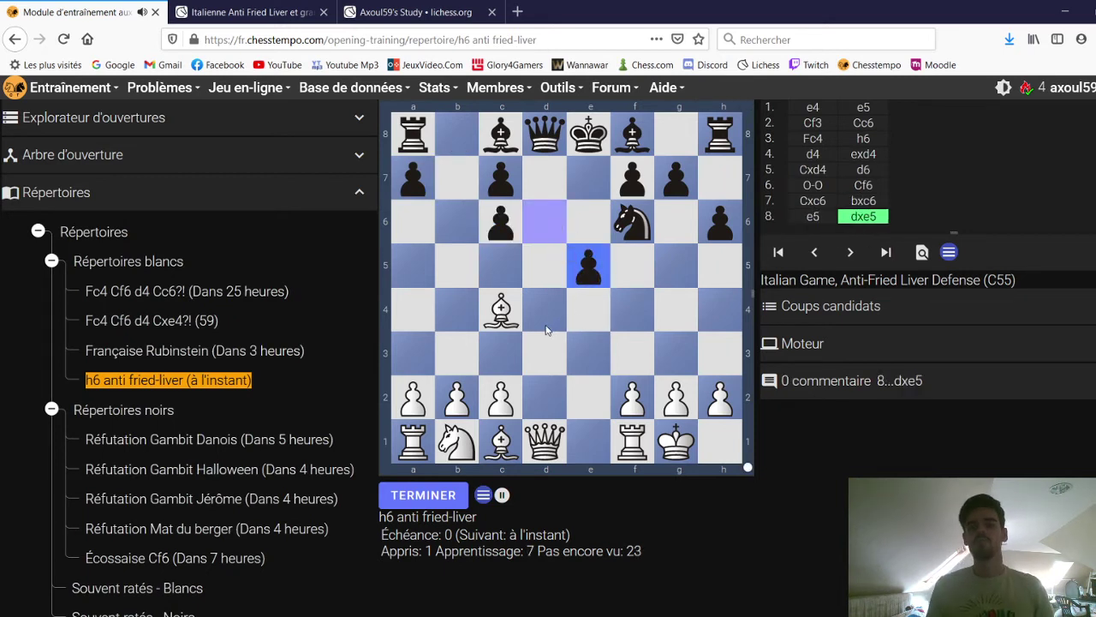
drag(496, 315, 636, 176)
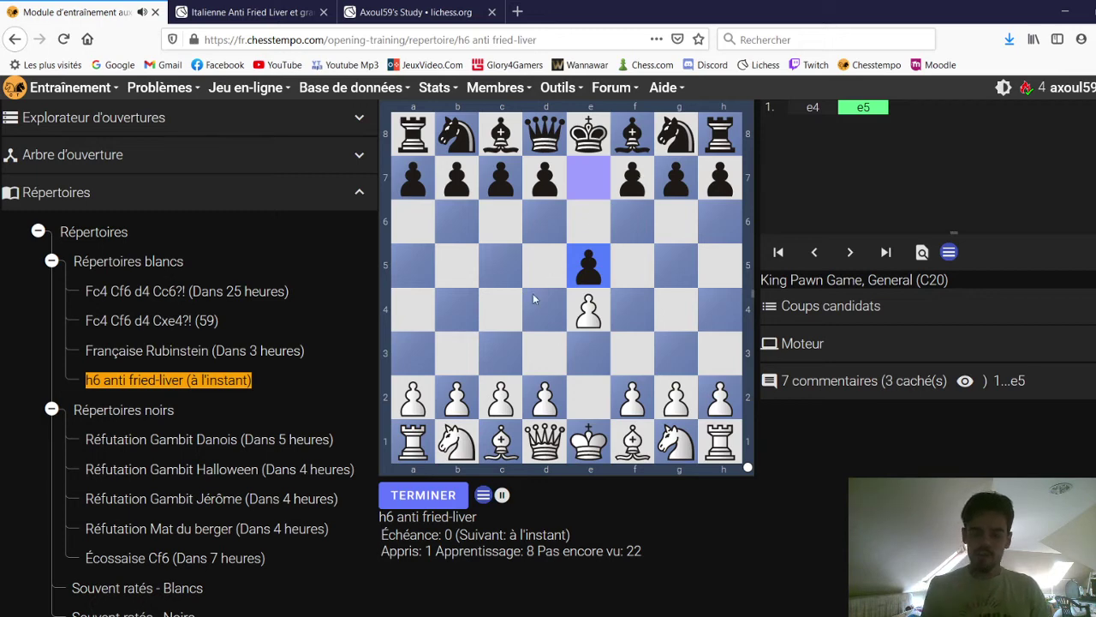
- Examine the repertoire's Appris, Apprentissage and Pas encore vu counts in the training summary
double_click(529, 550)
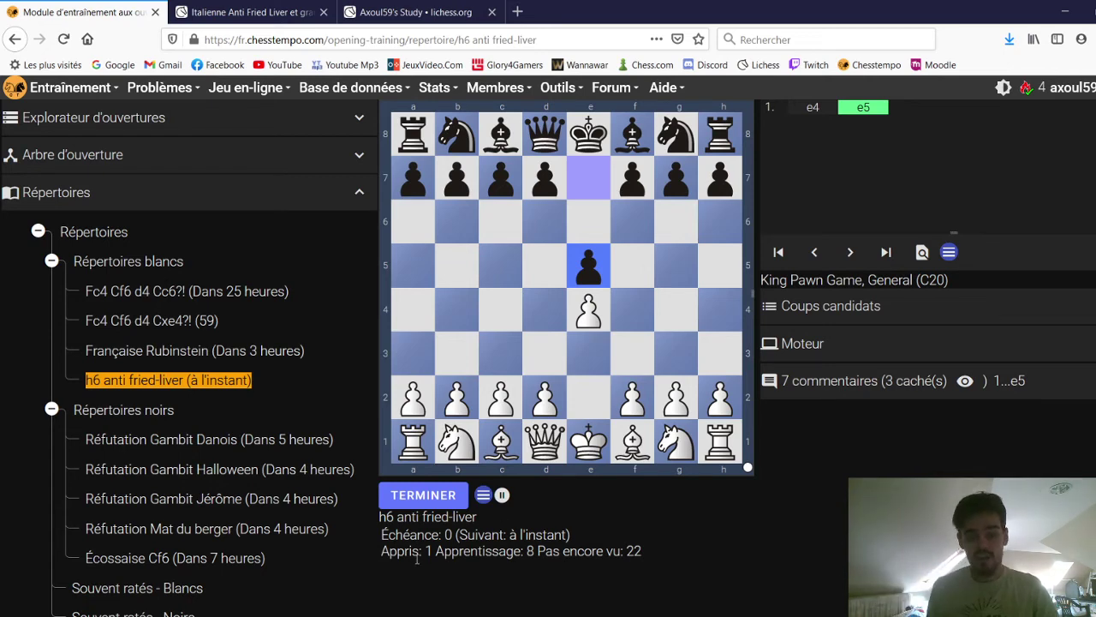
drag(424, 557, 437, 557)
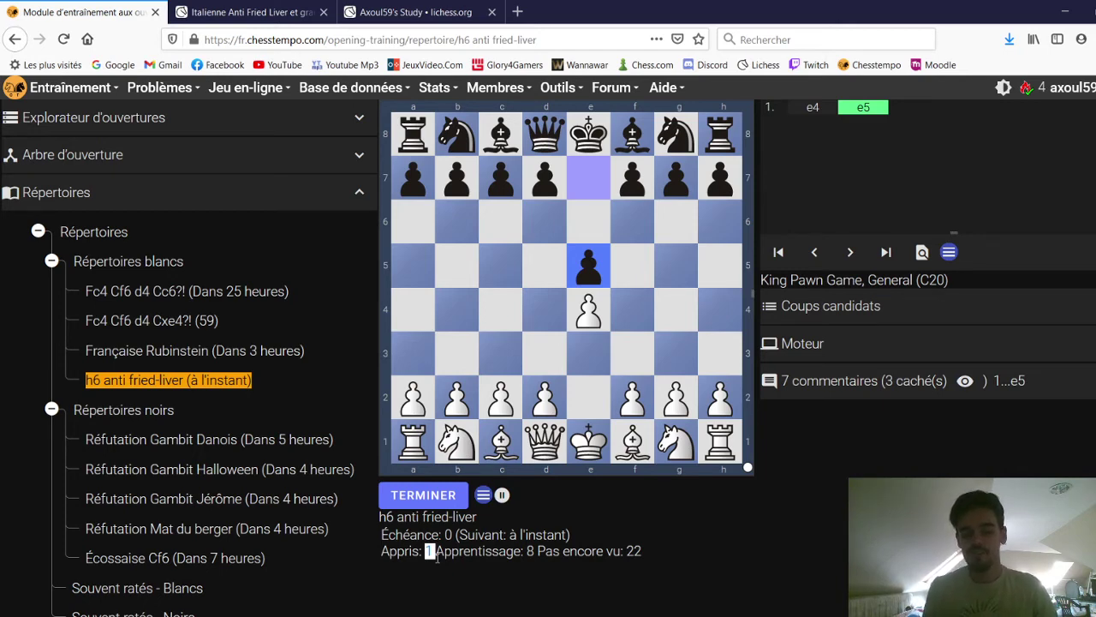
drag(532, 555, 526, 555)
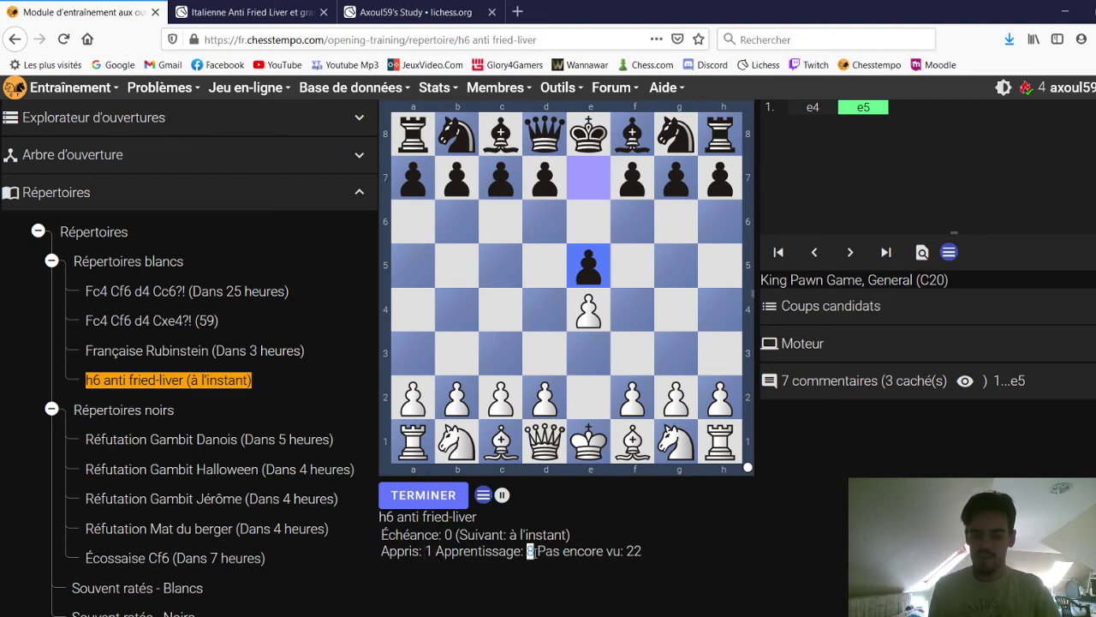
drag(626, 552, 647, 555)
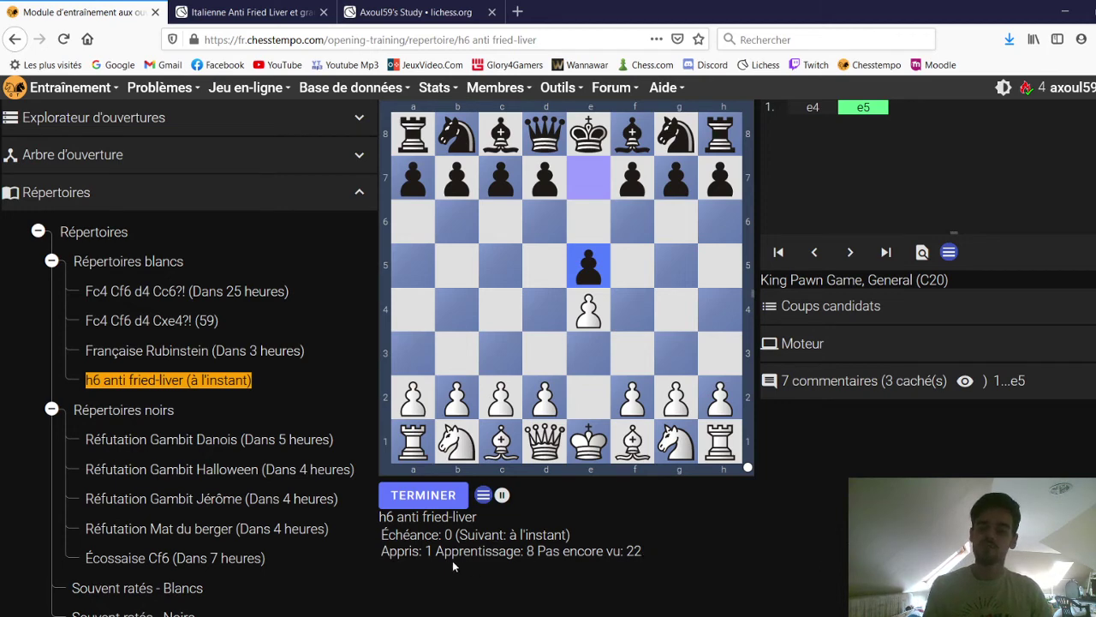
drag(422, 551, 442, 557)
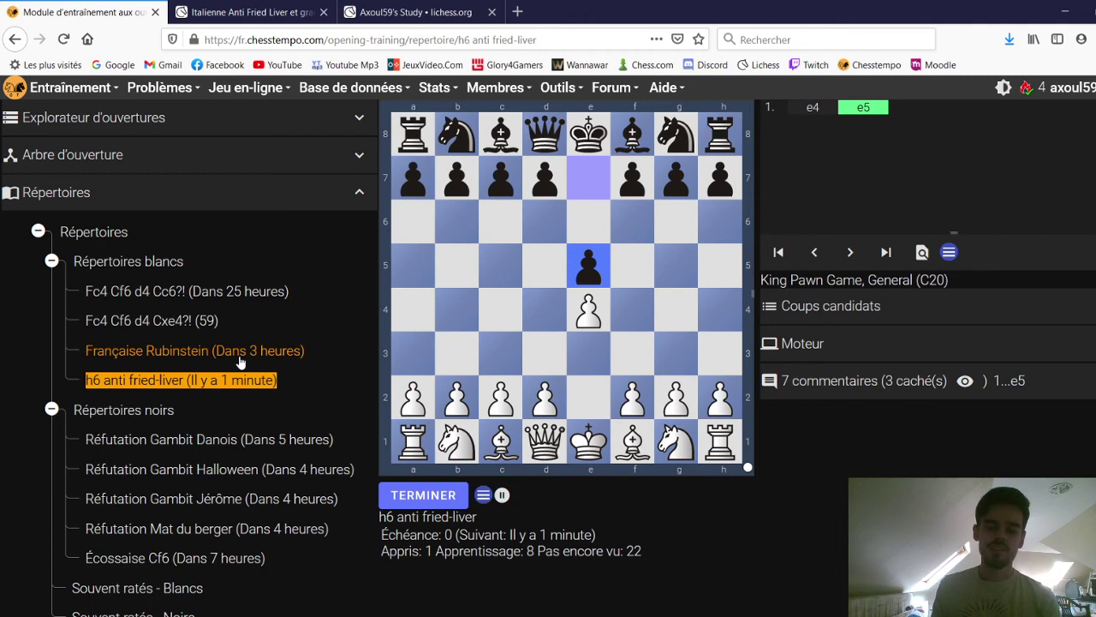
- Train the next line of the h6 anti fried-liver repertoire, playing White's moves Cf3 and Fc4
drag(649, 449, 640, 373)
click(501, 318)
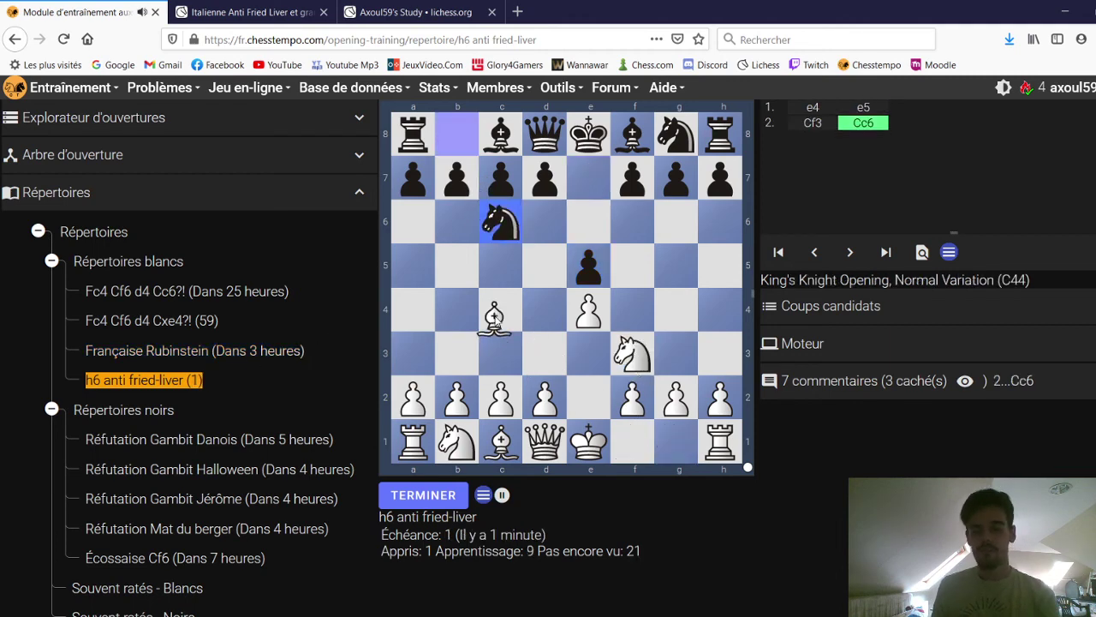